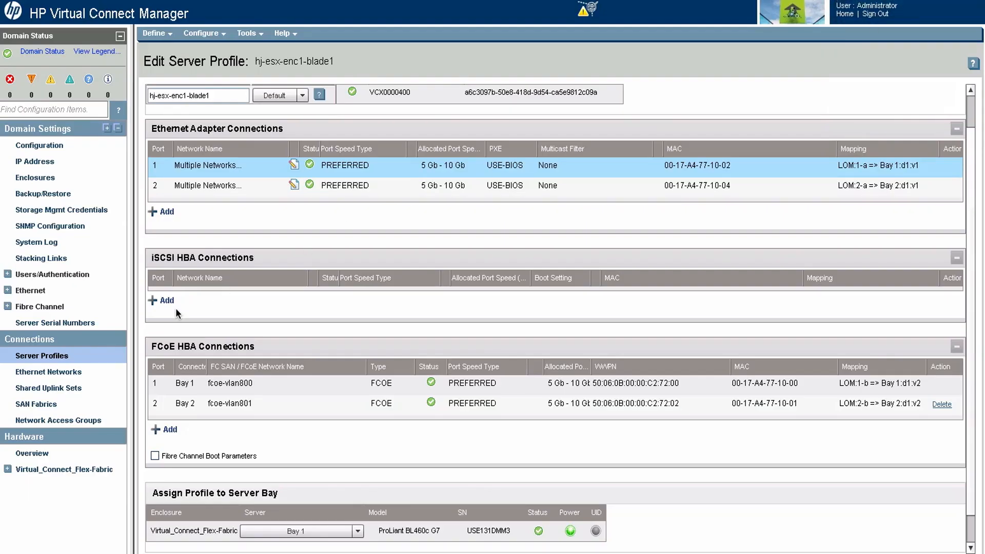
Step: Open the n5k-1-trunk shared uplink set and inspect its associated FCoE network's settings without changing them
{"action": "left_click", "coordinate": [79, 388]}
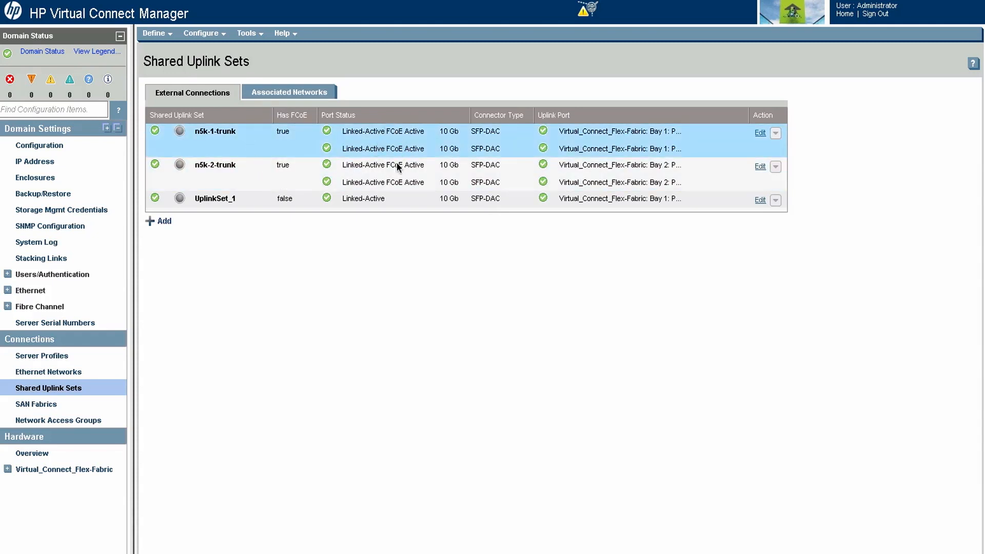
{"action": "left_click", "coordinate": [760, 133]}
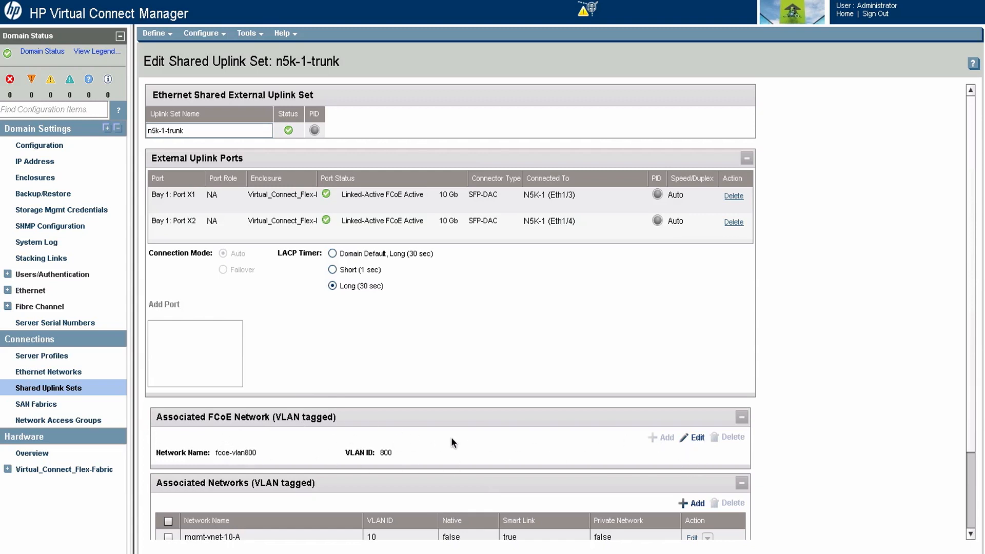
{"action": "left_click", "coordinate": [696, 437]}
{"action": "scroll", "coordinate": [576, 424], "scroll_direction": "down", "scroll_amount": 2}
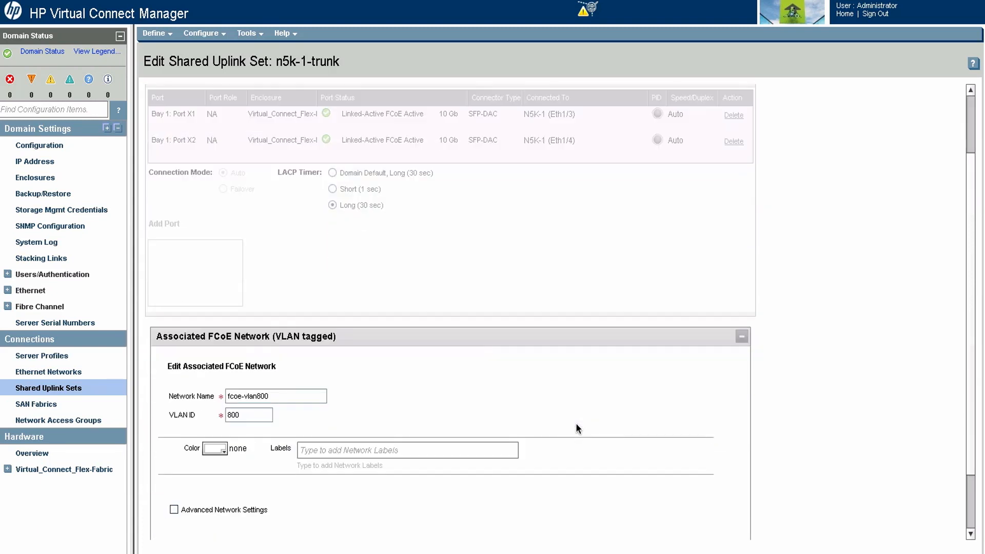
{"action": "scroll", "coordinate": [281, 362], "scroll_direction": "down", "scroll_amount": 1}
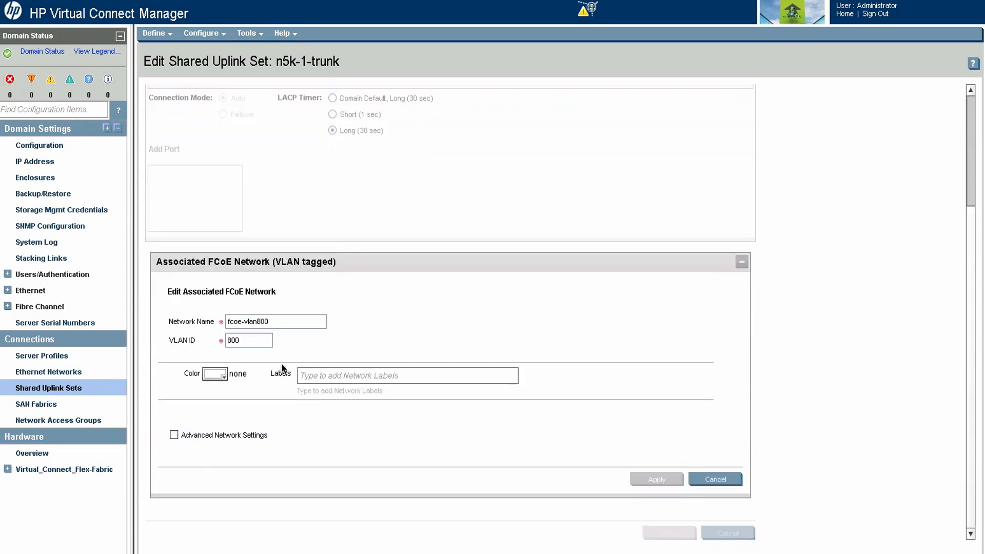
{"action": "double_click", "coordinate": [255, 340]}
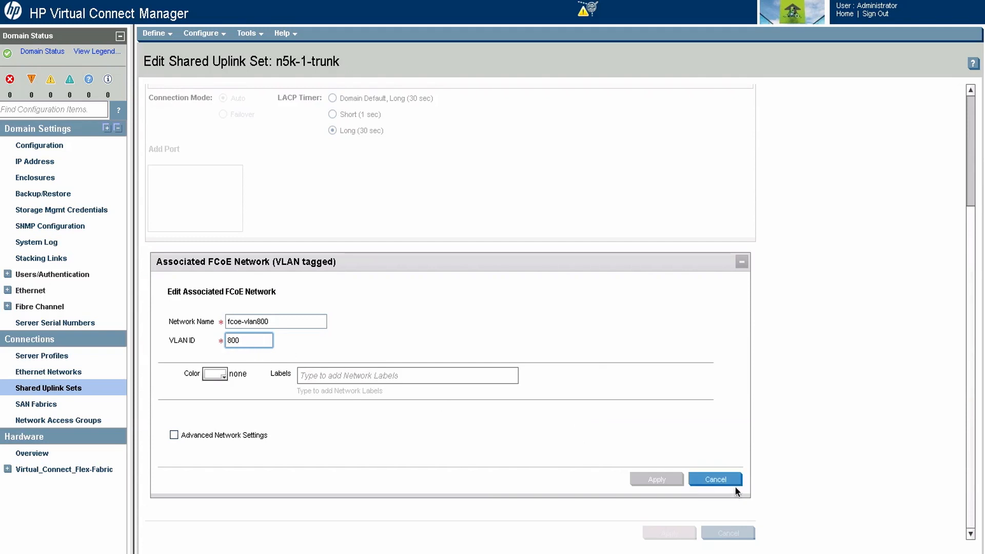
{"action": "left_click", "coordinate": [723, 478]}
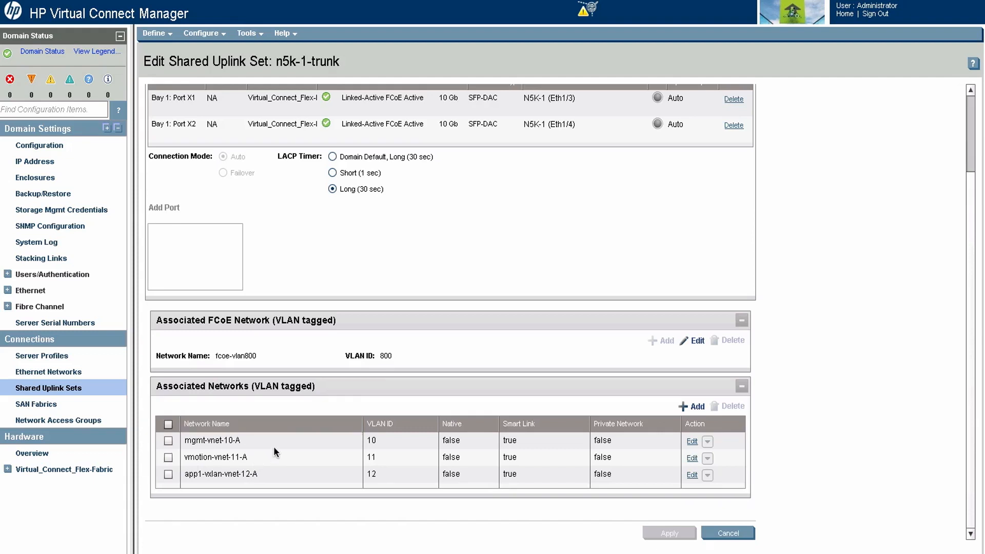
{"action": "scroll", "coordinate": [266, 446], "scroll_direction": "up", "scroll_amount": 3}
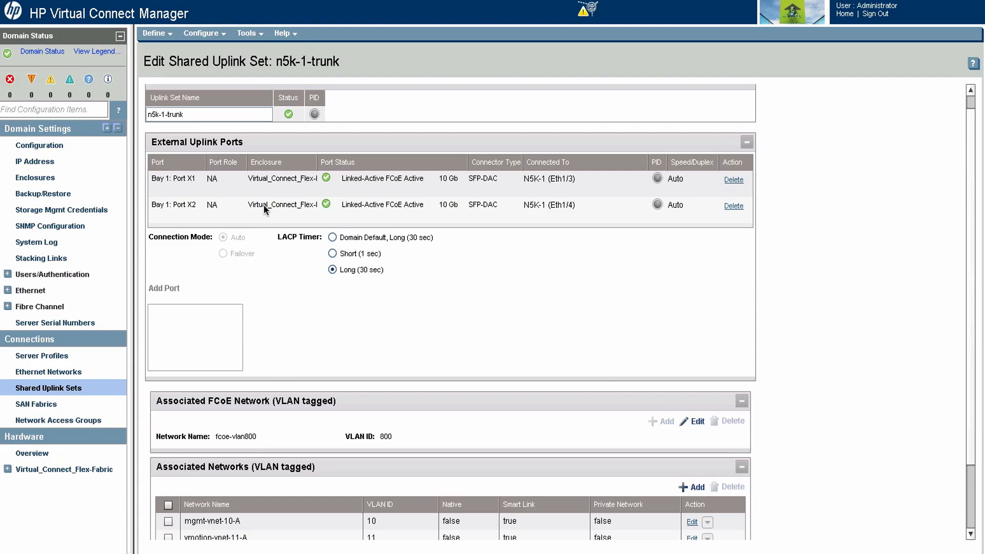
Step: Open the n5k-2-trunk shared uplink set and review its uplink ports, associated FCoE network and associated Ethernet networks
{"action": "left_click", "coordinate": [57, 388]}
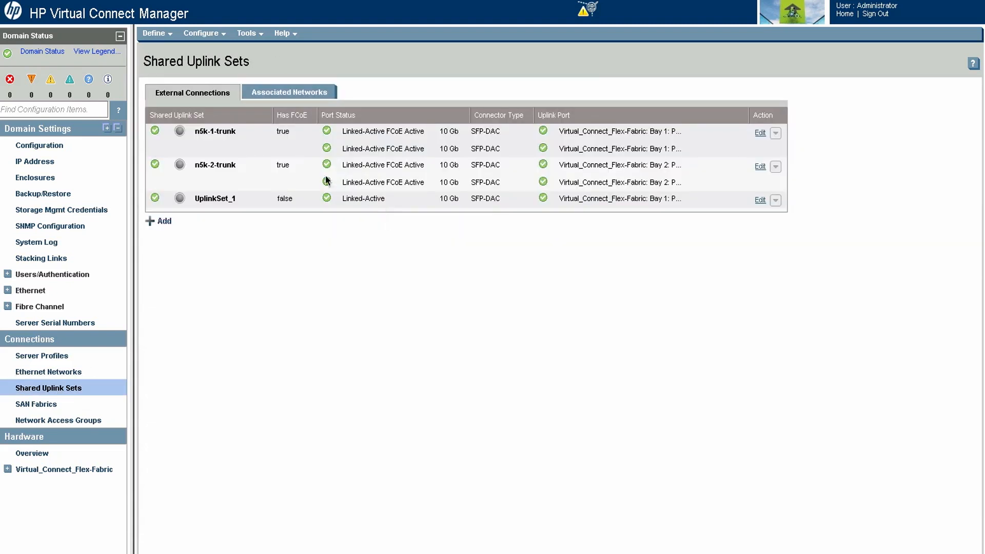
{"action": "left_click", "coordinate": [261, 171]}
{"action": "right_click", "coordinate": [261, 171]}
{"action": "left_click", "coordinate": [291, 179]}
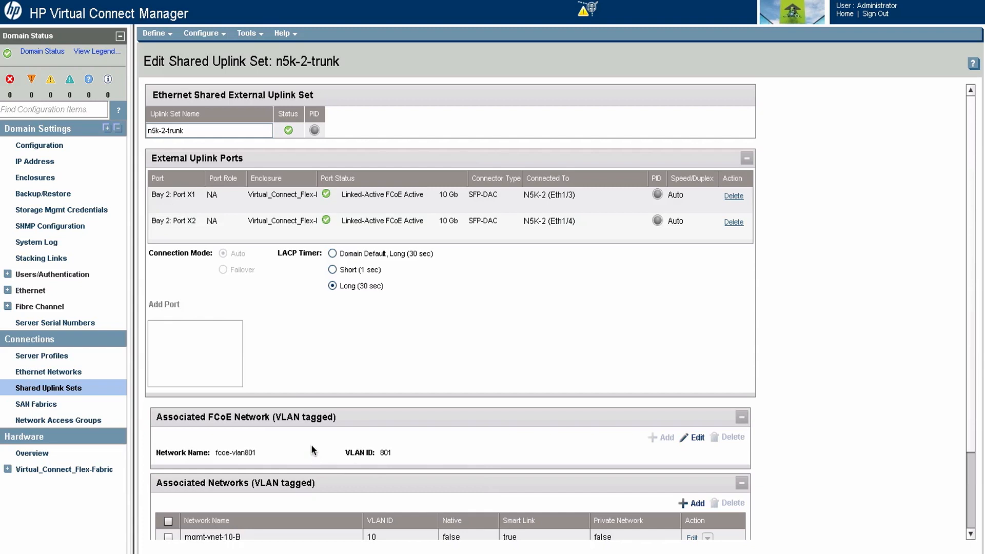
{"action": "scroll", "coordinate": [311, 444], "scroll_direction": "down", "scroll_amount": 1}
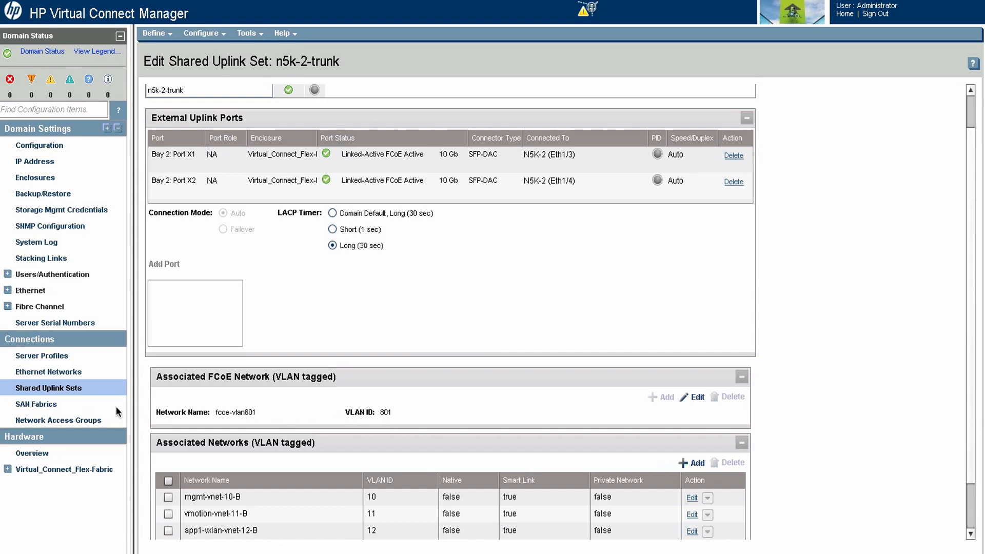
Step: Open the hj-esx-enc1-blade1 server profile for editing and review its FCoE HBA connections
{"action": "left_click", "coordinate": [20, 356]}
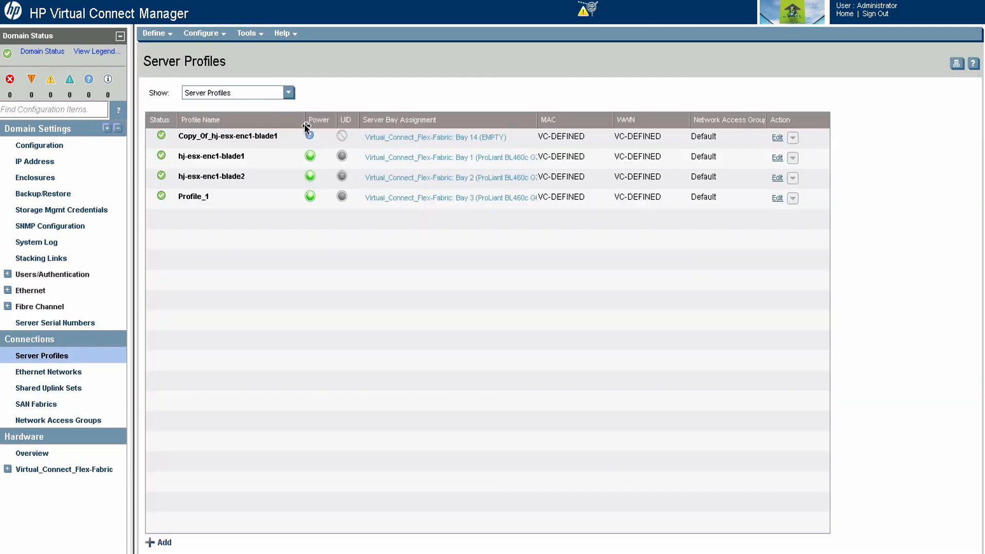
{"action": "left_click", "coordinate": [263, 152]}
{"action": "right_click", "coordinate": [265, 153]}
{"action": "left_click", "coordinate": [287, 158]}
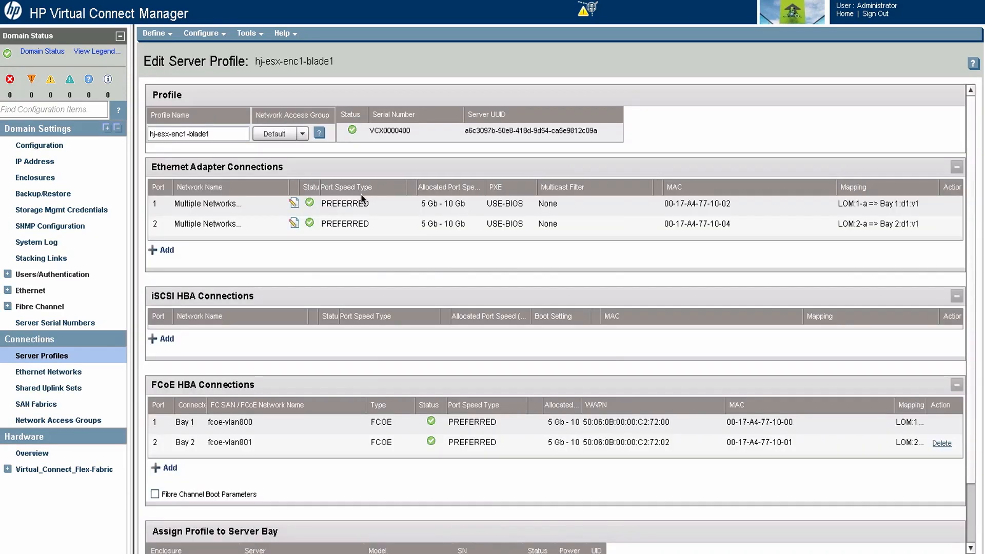
{"action": "scroll", "coordinate": [249, 328], "scroll_direction": "down", "scroll_amount": 3}
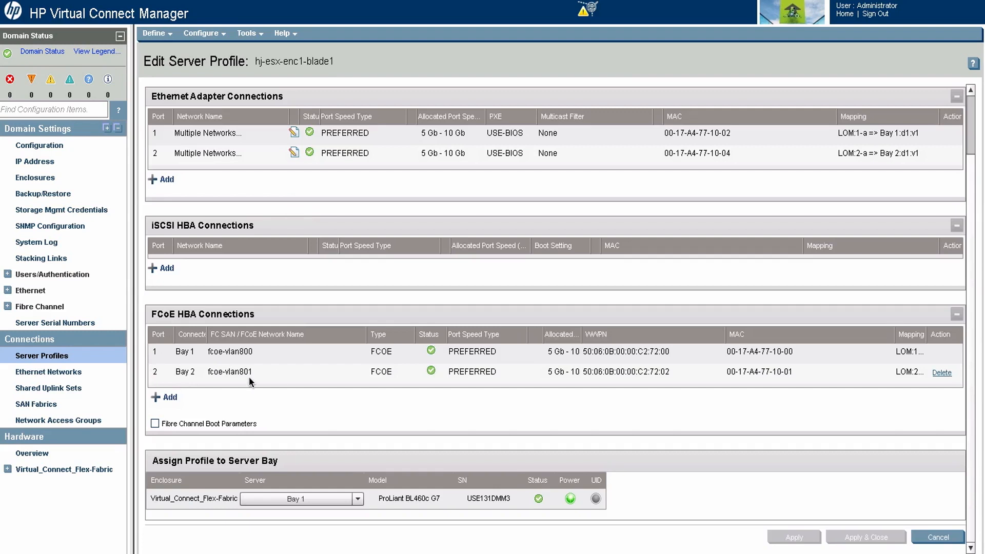
Step: Reselect fcoe-vlan800 (FCOE) for the Bay 1 FCoE HBA connection and view the network choices for Bay 2
{"action": "left_click", "coordinate": [313, 353]}
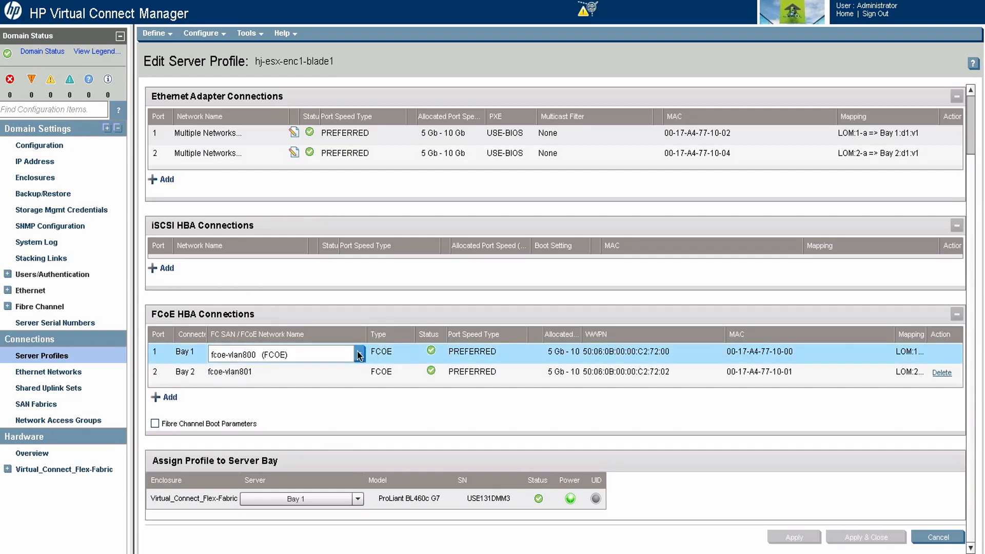
{"action": "left_click", "coordinate": [358, 354]}
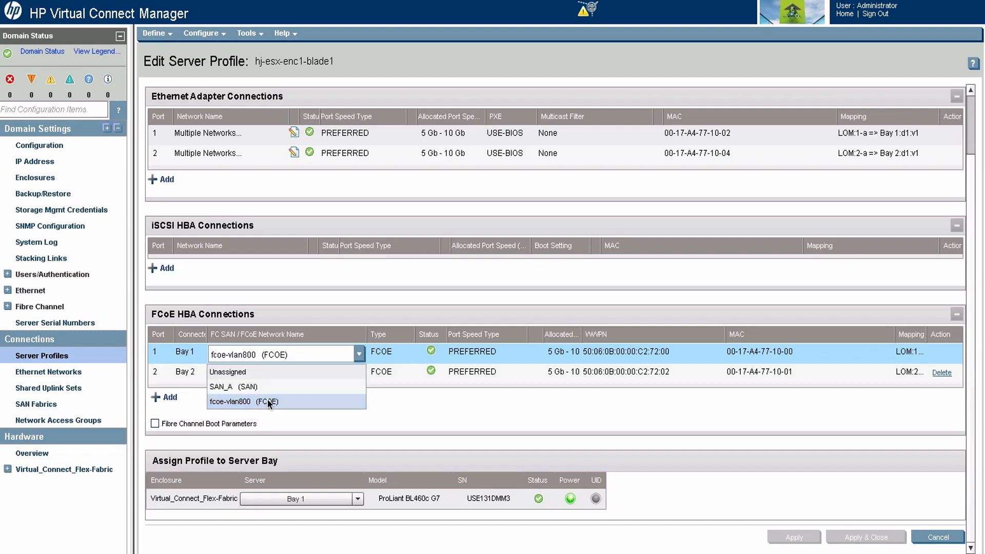
{"action": "left_click", "coordinate": [294, 400]}
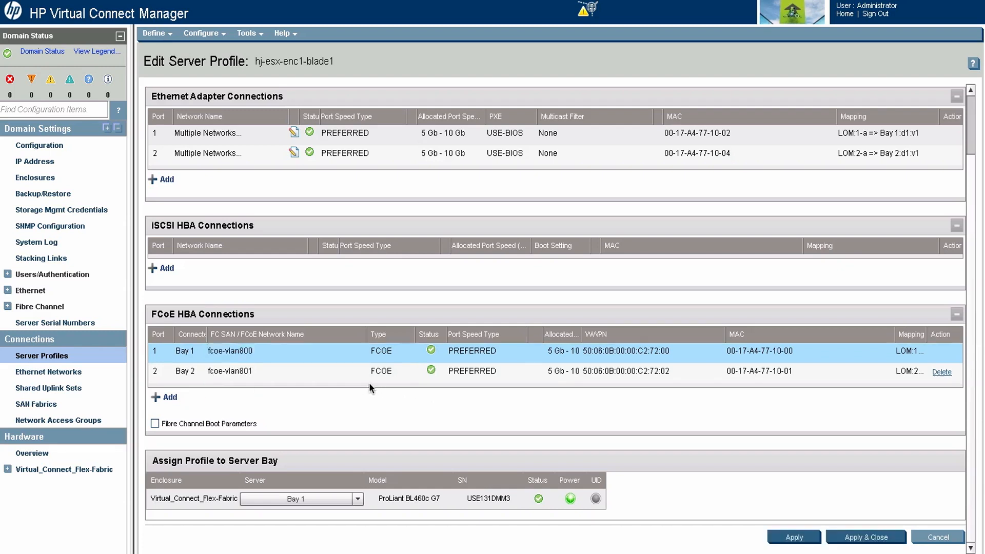
{"action": "left_click", "coordinate": [343, 371]}
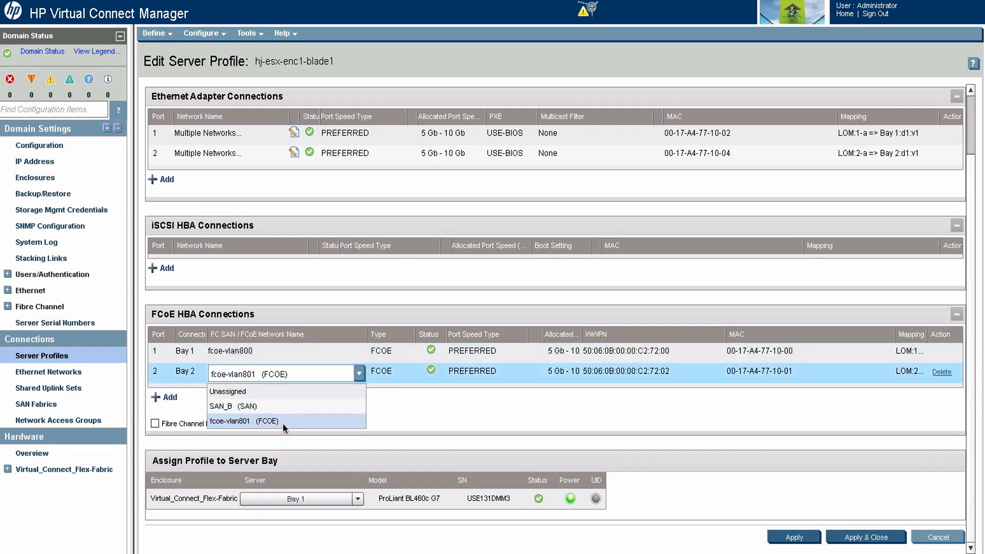
{"action": "left_click", "coordinate": [422, 412]}
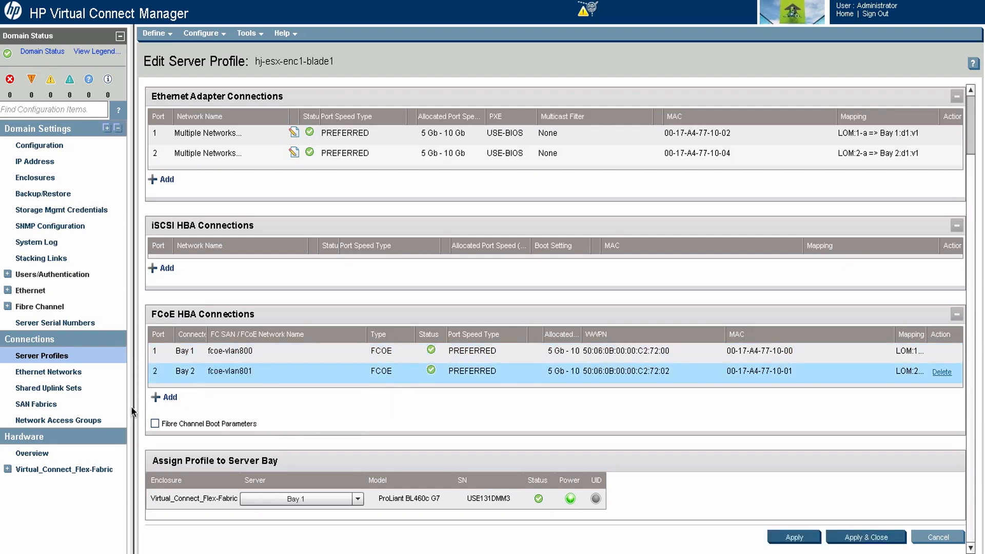
Step: Review the external connections of the SAN fabrics and return to the list of shared uplink sets
{"action": "left_click", "coordinate": [39, 403]}
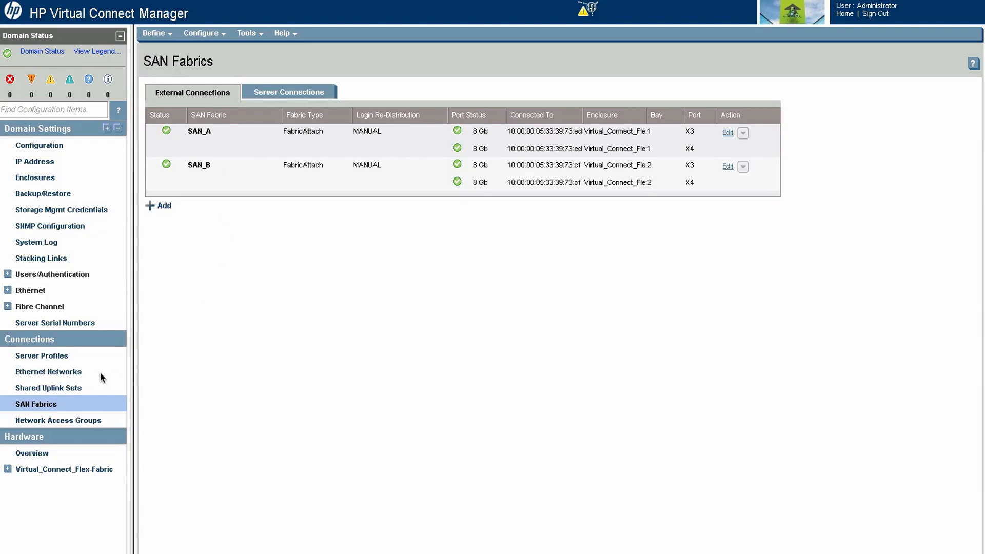
{"action": "left_click", "coordinate": [96, 388]}
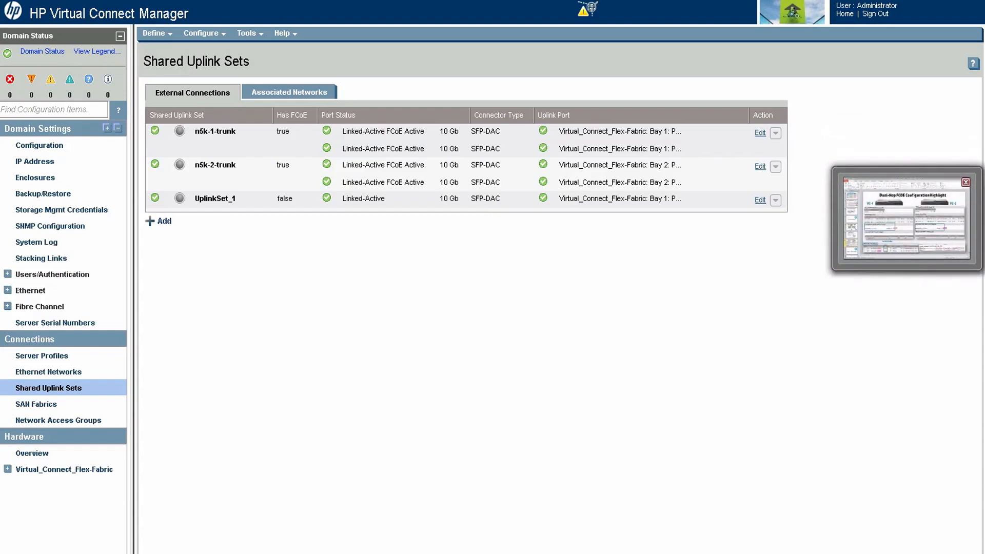
Step: Switch to the PowerPoint presentation, review the Dual-Hop FCOE Deployment Notes slide, and go to the QOS title slide
{"action": "left_click", "coordinate": [906, 218]}
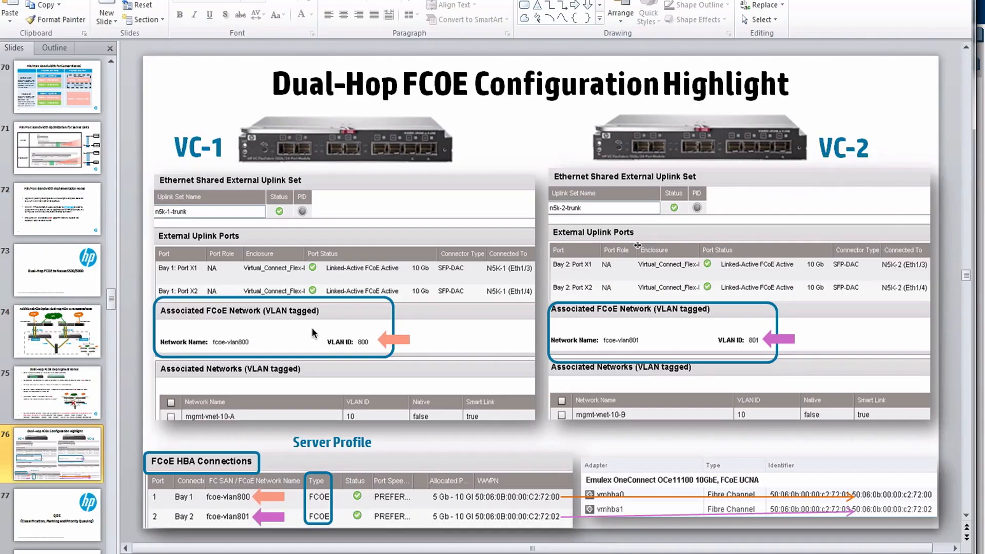
{"action": "left_click", "coordinate": [80, 410]}
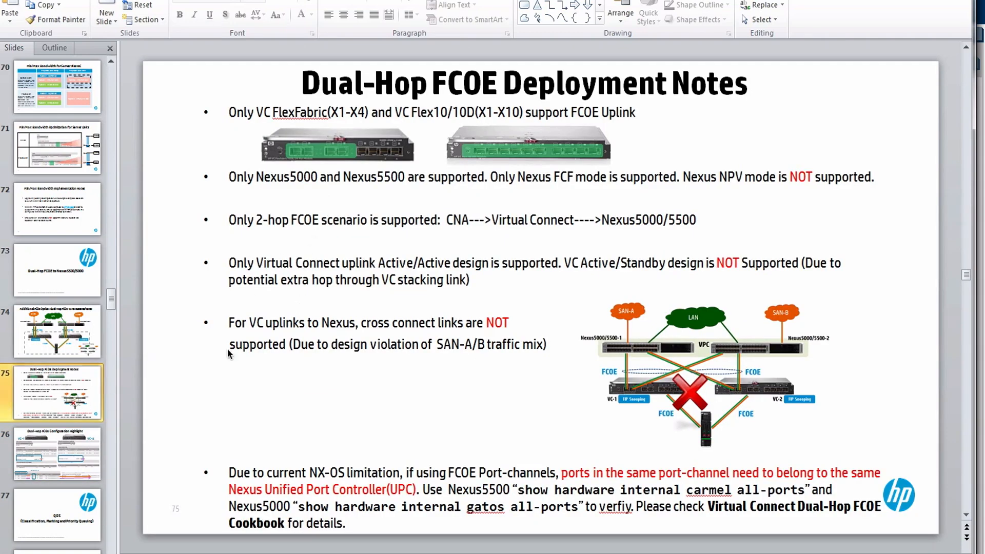
{"action": "left_click", "coordinate": [48, 515]}
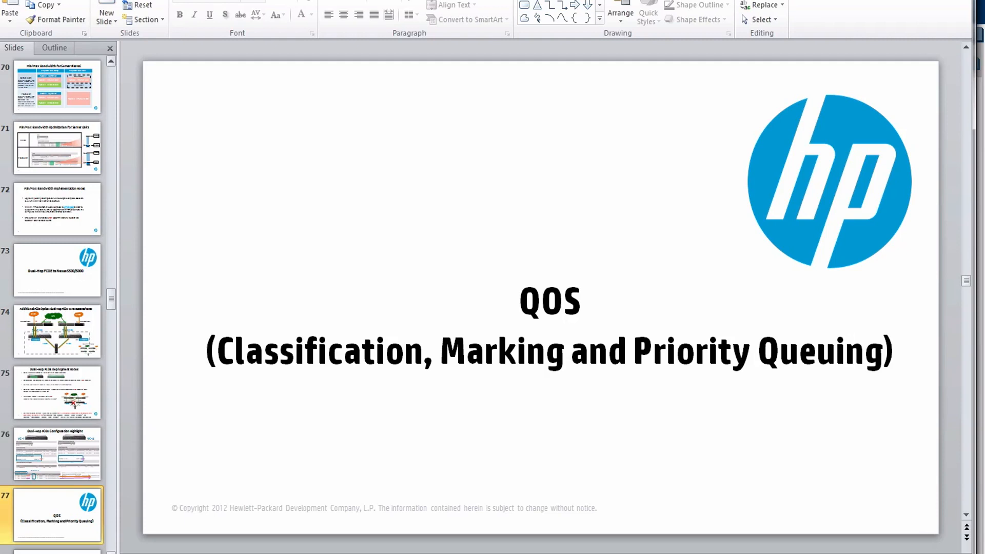
{"action": "scroll", "coordinate": [57, 307], "scroll_direction": "down", "scroll_amount": 1}
{"action": "scroll", "coordinate": [57, 308], "scroll_direction": "down", "scroll_amount": 1}
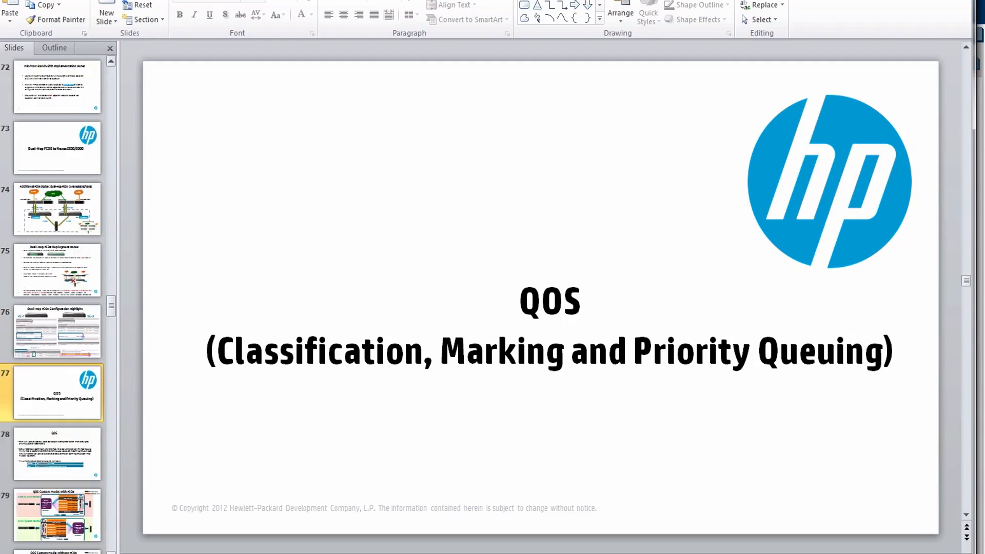
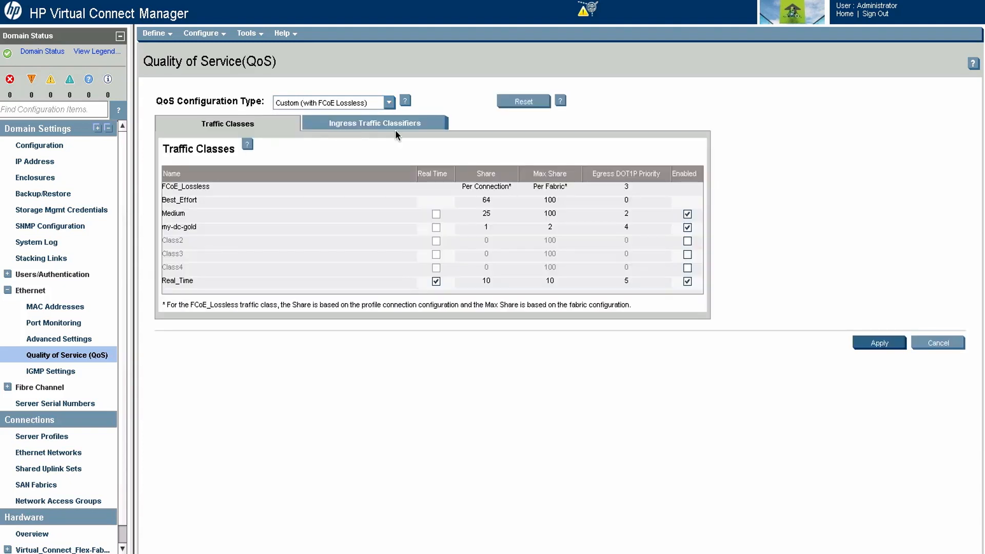
Step: Try to switch the QoS configuration type to Custom (without FCoE Lossless)
{"action": "left_click", "coordinate": [389, 102]}
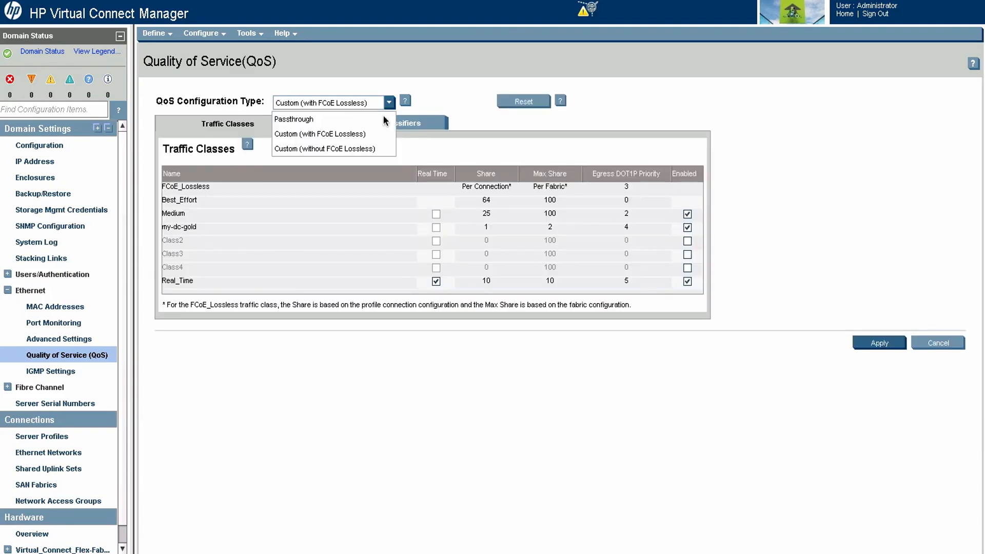
{"action": "left_click", "coordinate": [353, 149]}
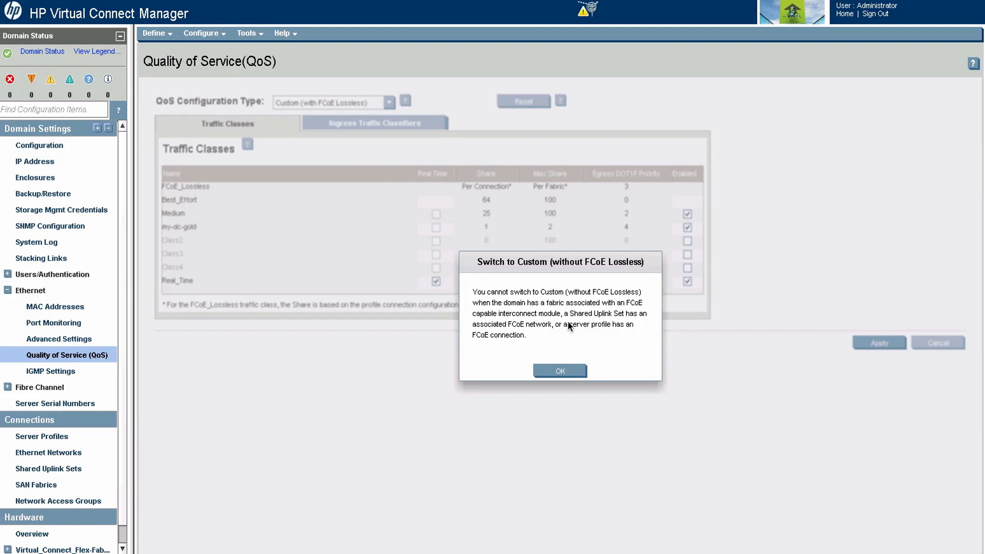
{"action": "left_click", "coordinate": [546, 368]}
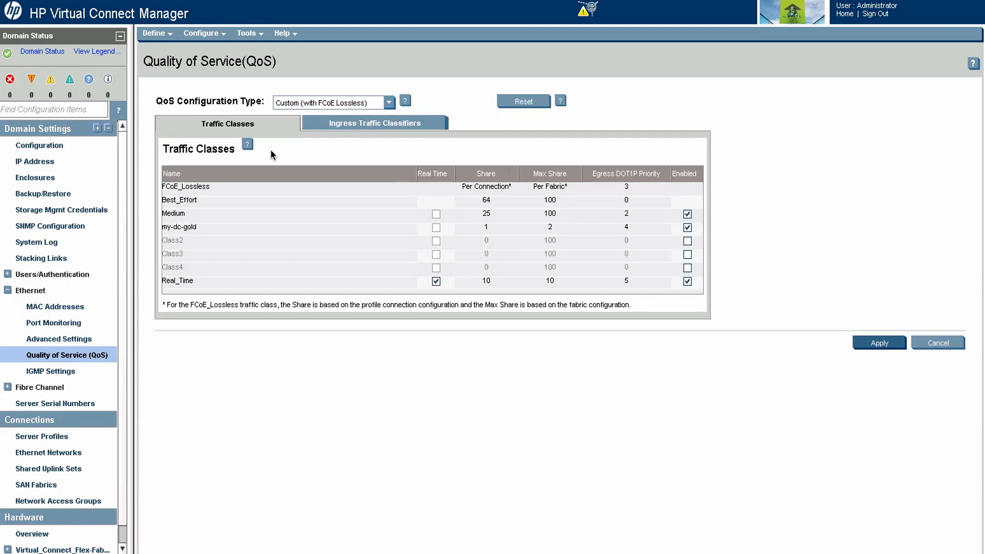
Step: Review the ingress traffic classifiers and rename the my-dc-gold traffic class to test-qos1
{"action": "left_click", "coordinate": [367, 121]}
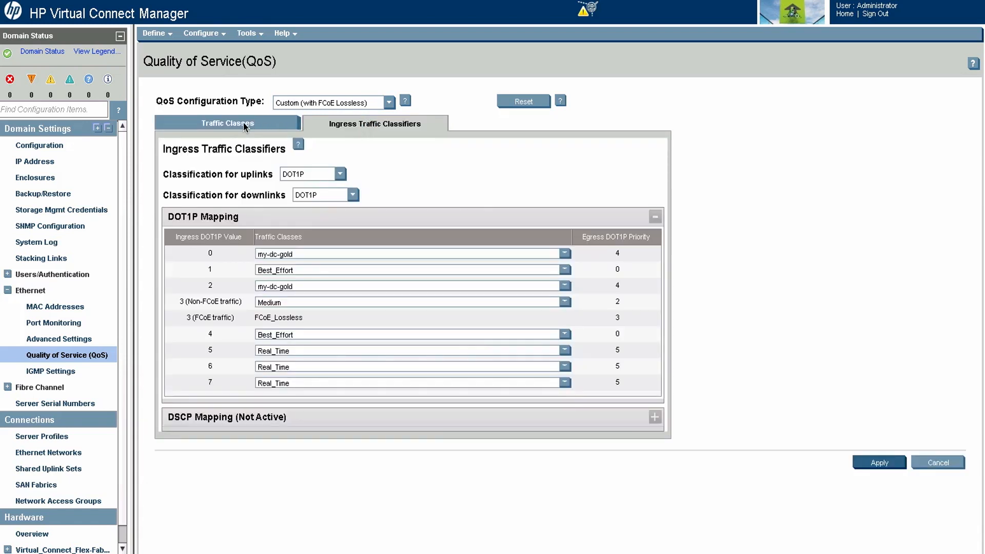
{"action": "left_click", "coordinate": [243, 123]}
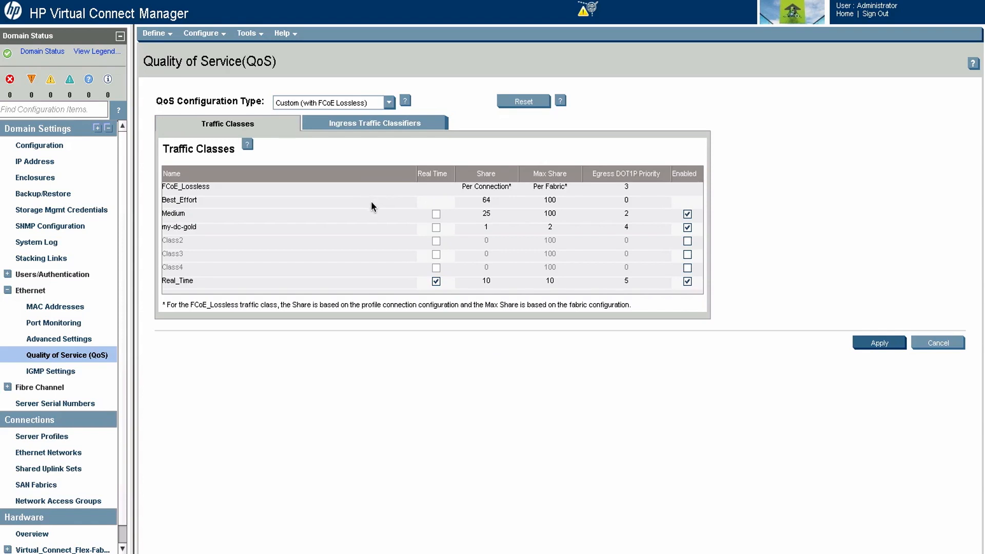
{"action": "double_click", "coordinate": [197, 229]}
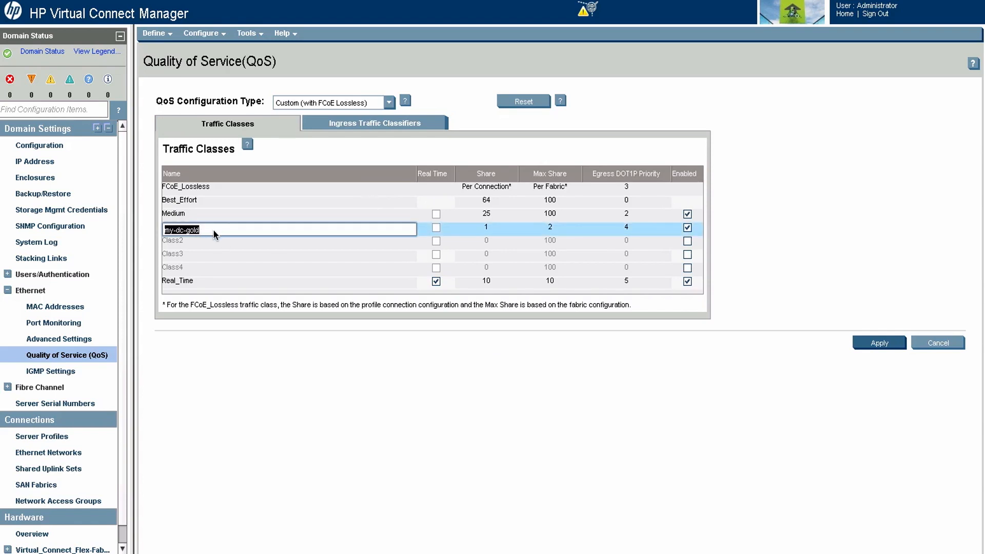
{"action": "type", "text": "test-"}
{"action": "type", "text": "qos1"}
Step: Set the test-qos1 traffic class to a share of 30 and a max share of 70
{"action": "left_click", "coordinate": [487, 229]}
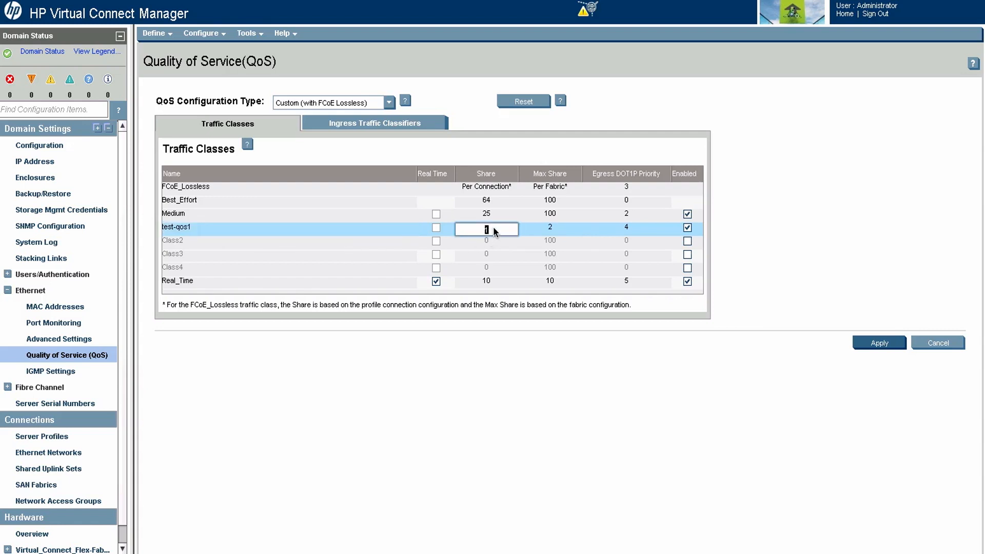
{"action": "type", "text": "30"}
{"action": "left_click", "coordinate": [552, 227]}
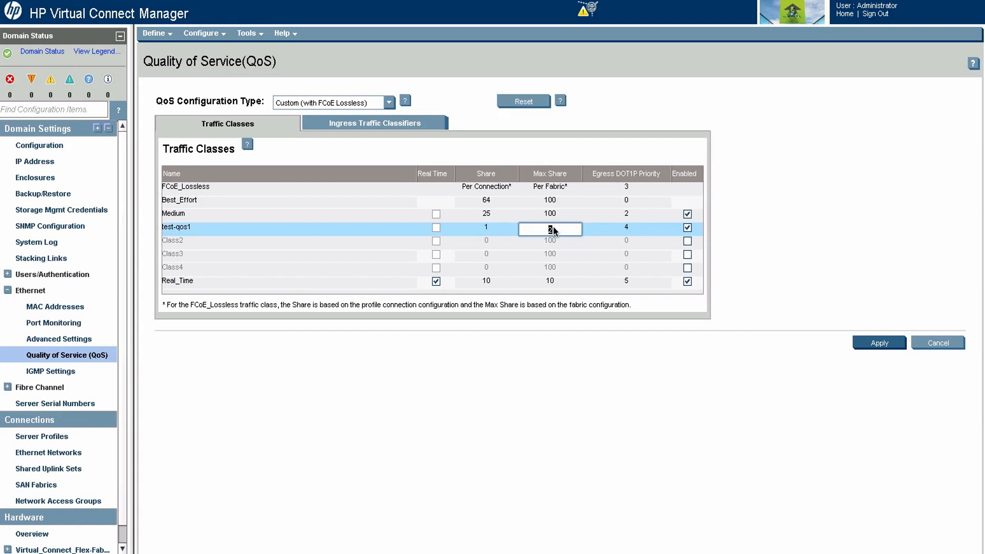
{"action": "type", "text": "70"}
{"action": "left_click", "coordinate": [490, 226]}
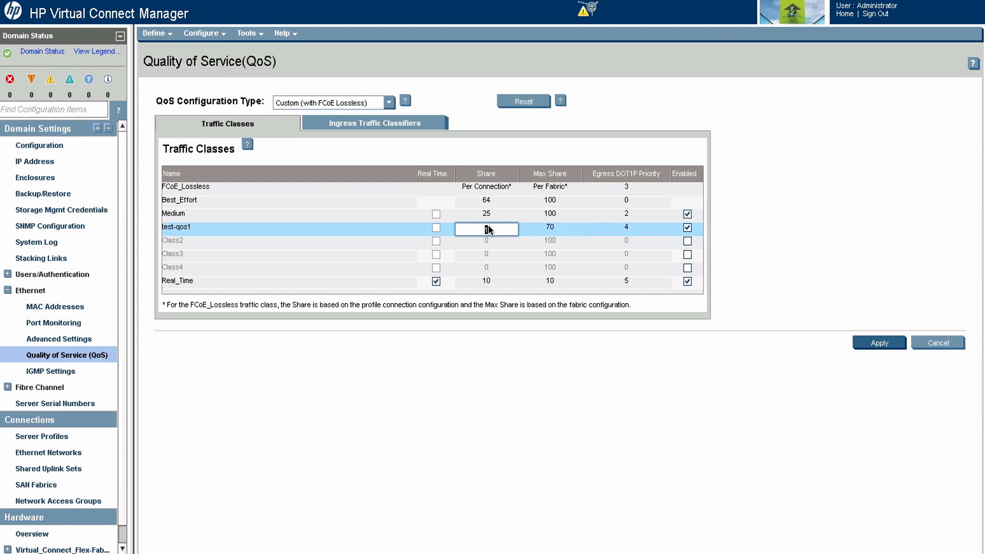
{"action": "type", "text": "30"}
{"action": "left_click", "coordinate": [573, 233]}
Step: Try to apply an egress DOT1P priority of 2 to the test-qos1 traffic class
{"action": "left_click", "coordinate": [627, 229]}
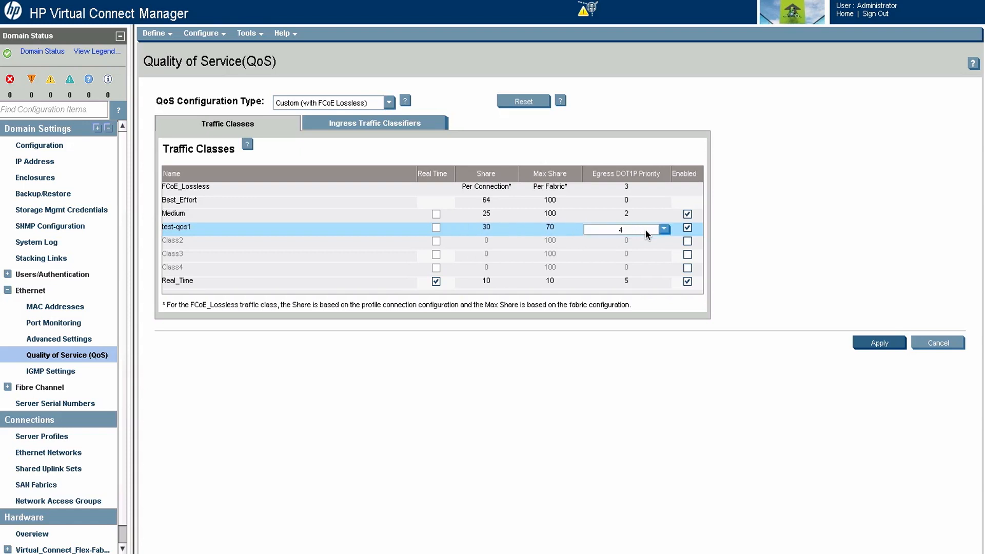
{"action": "left_click", "coordinate": [654, 231]}
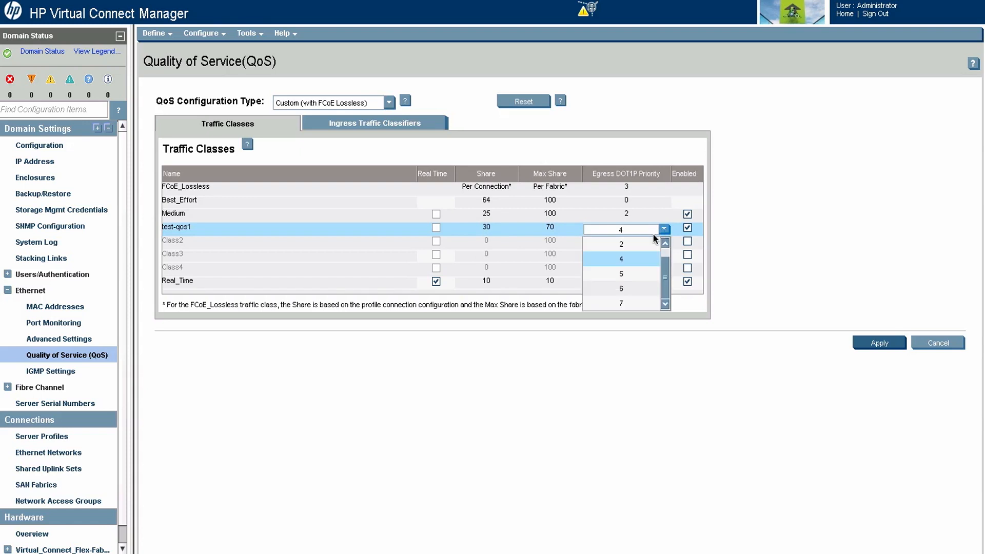
{"action": "left_click", "coordinate": [623, 246]}
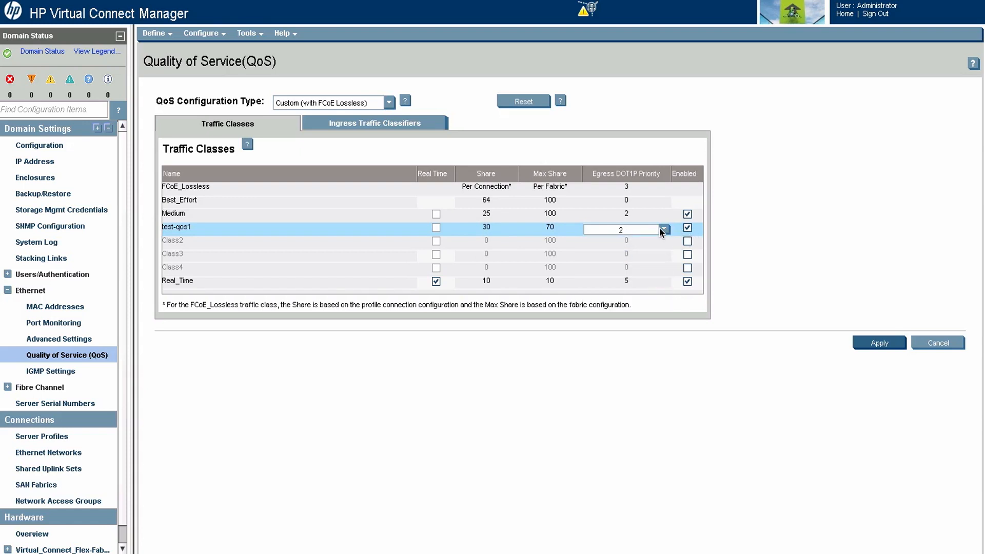
{"action": "left_click", "coordinate": [870, 345]}
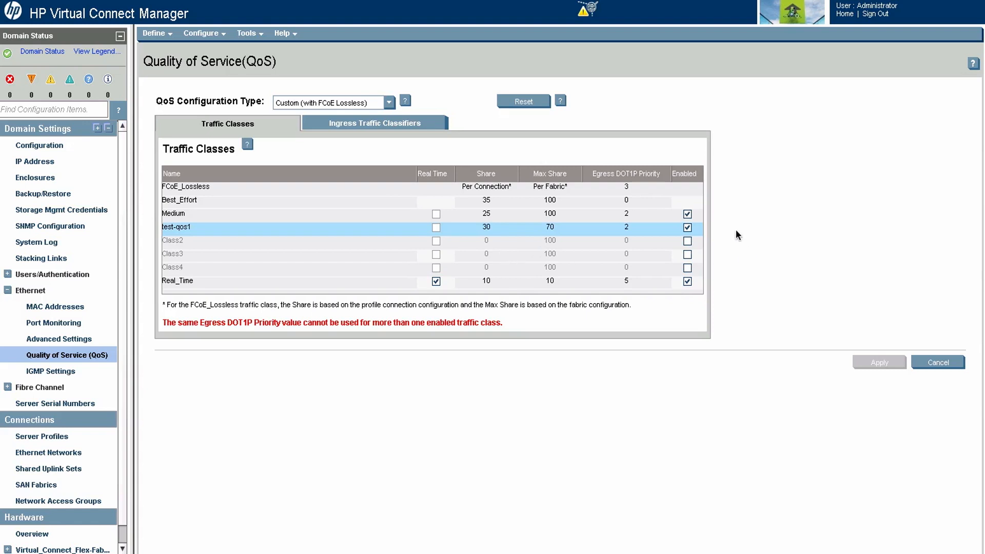
Step: Set the egress DOT1P priority of the test-qos1 traffic class to 4 and apply the QoS changes
{"action": "left_click", "coordinate": [628, 226]}
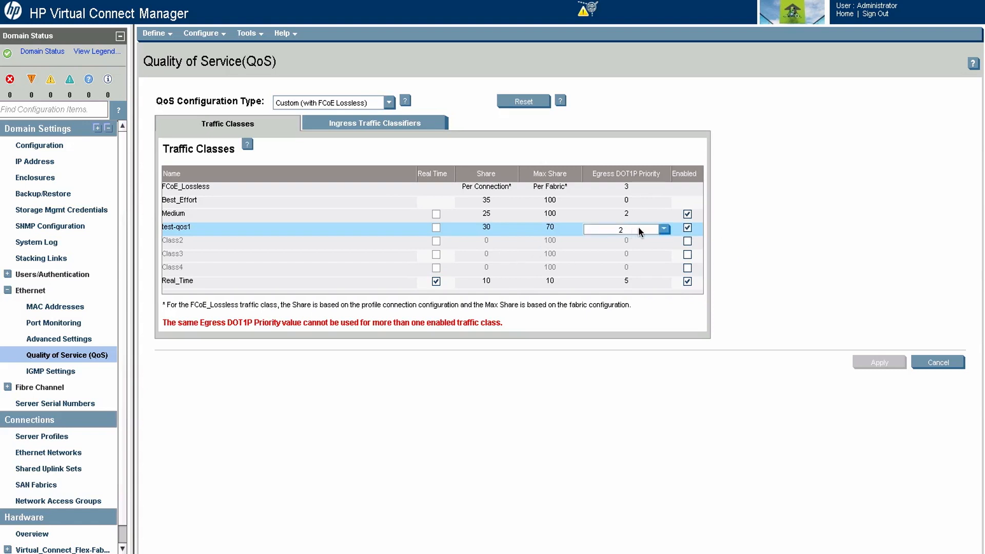
{"action": "left_click", "coordinate": [663, 230]}
{"action": "left_click", "coordinate": [620, 276]}
{"action": "left_click", "coordinate": [641, 255]}
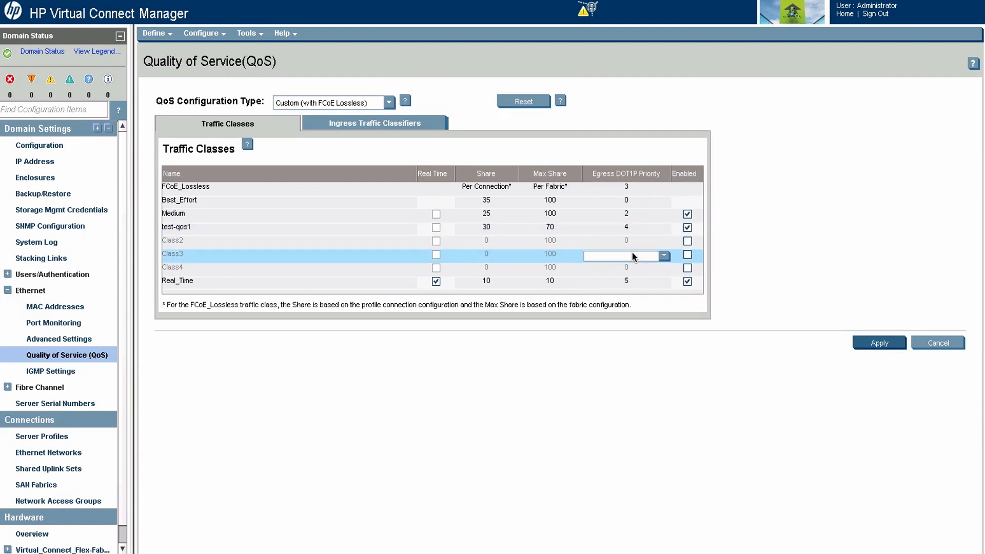
{"action": "left_click", "coordinate": [878, 343]}
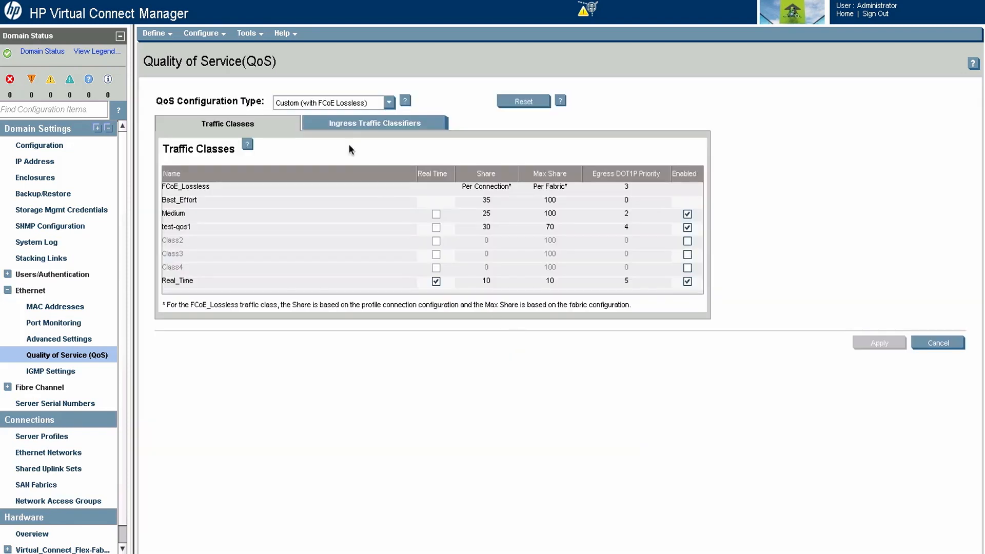
Step: Map ingress DOT1P value 1 to the test-qos1 traffic class in the ingress traffic classifiers
{"action": "left_click", "coordinate": [333, 122]}
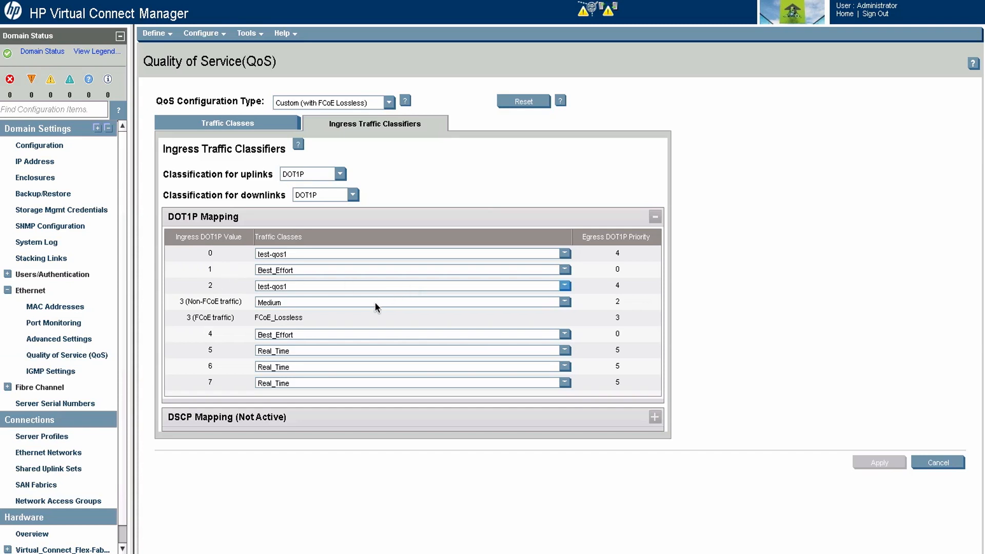
{"action": "left_click", "coordinate": [564, 334]}
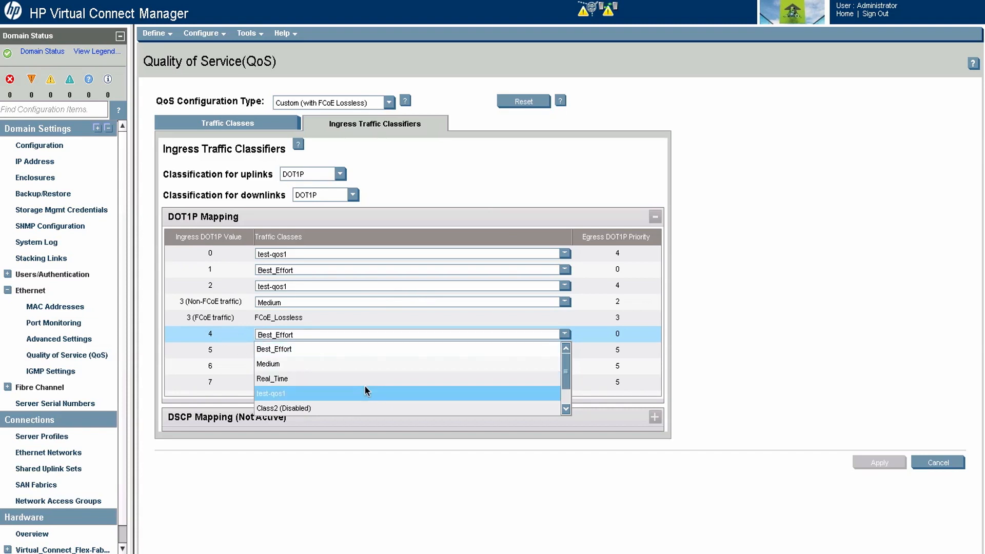
{"action": "left_click", "coordinate": [349, 287]}
{"action": "left_click", "coordinate": [340, 269]}
{"action": "left_click", "coordinate": [340, 269]}
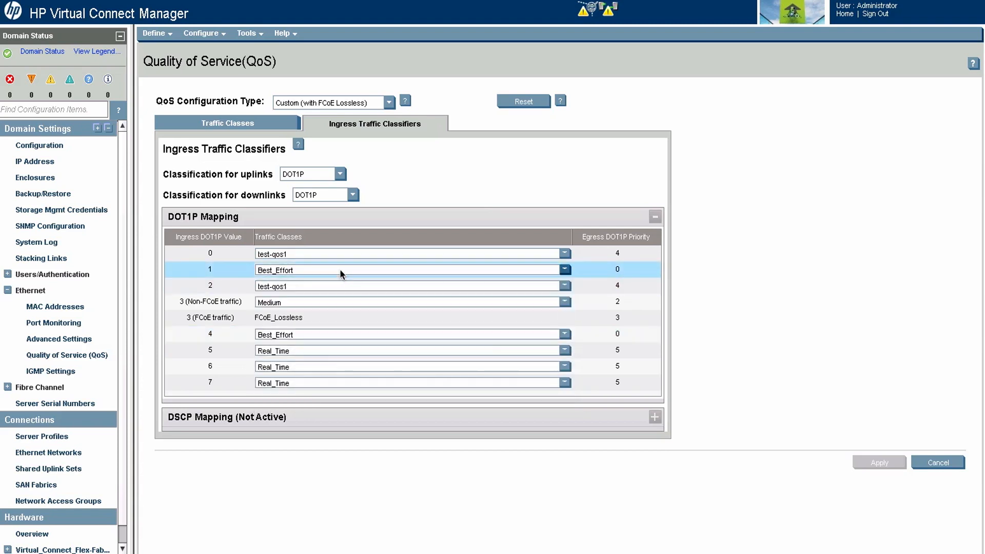
{"action": "left_click", "coordinate": [567, 271]}
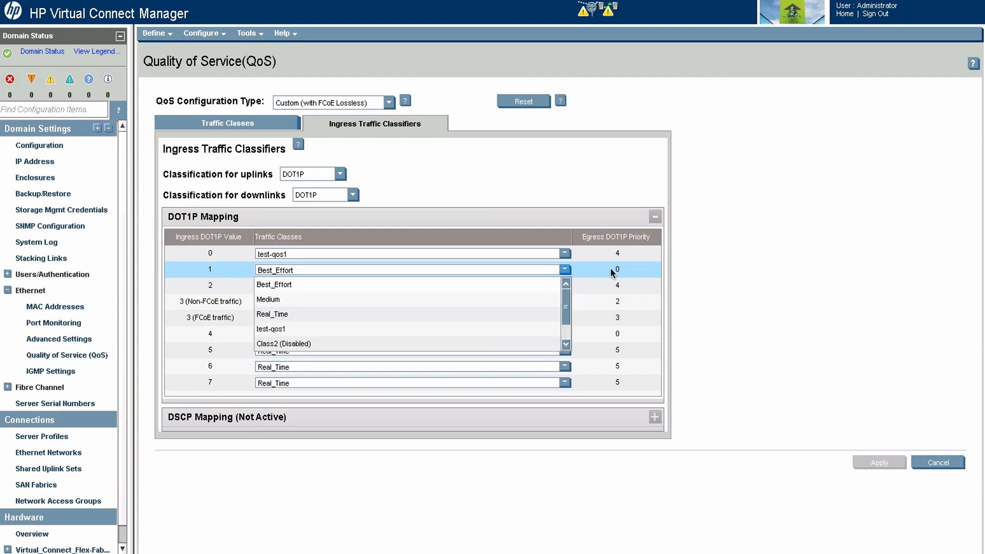
{"action": "left_click", "coordinate": [300, 329]}
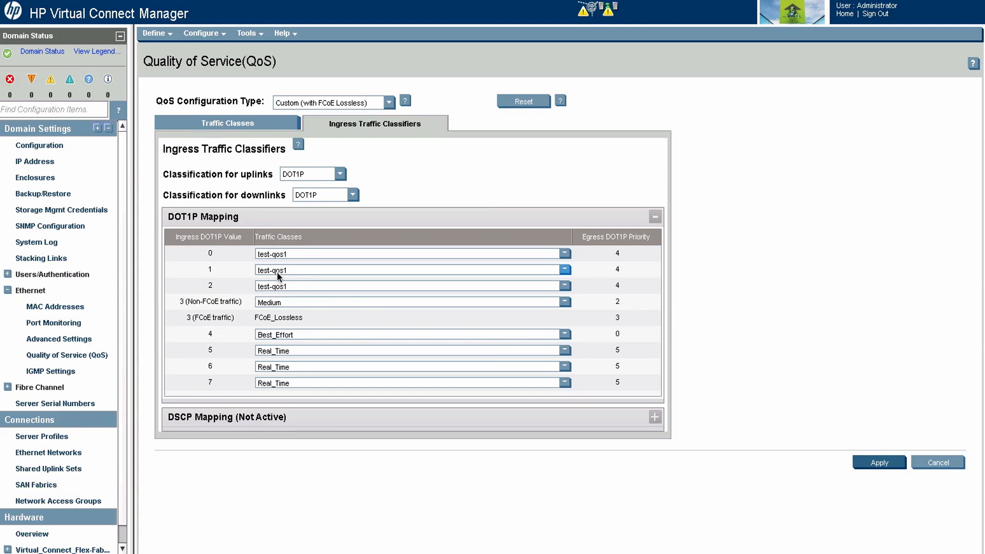
Step: Return to the traffic classes and read the note on how FCoE_Lossless share and max share are determined
{"action": "left_click", "coordinate": [236, 124]}
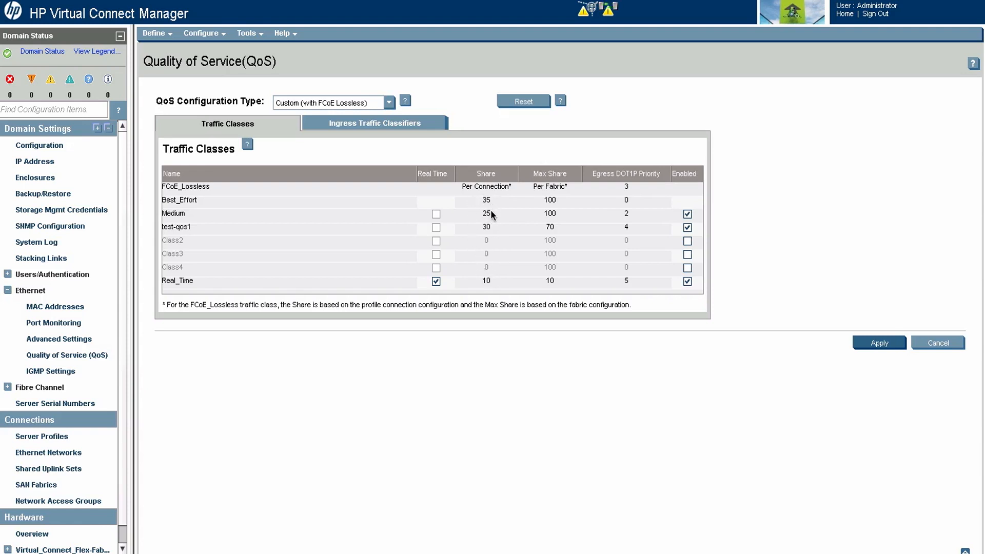
{"action": "triple_click", "coordinate": [436, 307]}
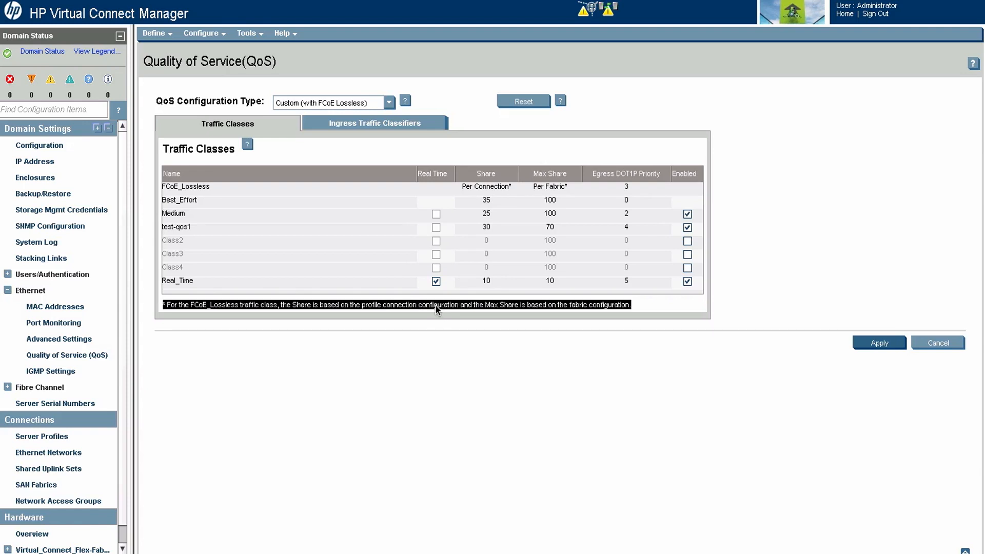
{"action": "left_click", "coordinate": [436, 306]}
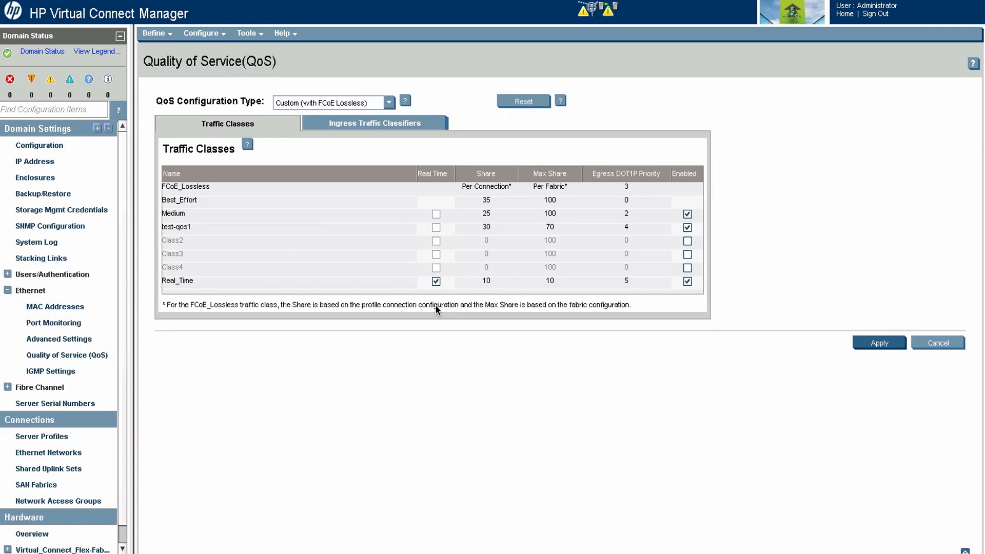